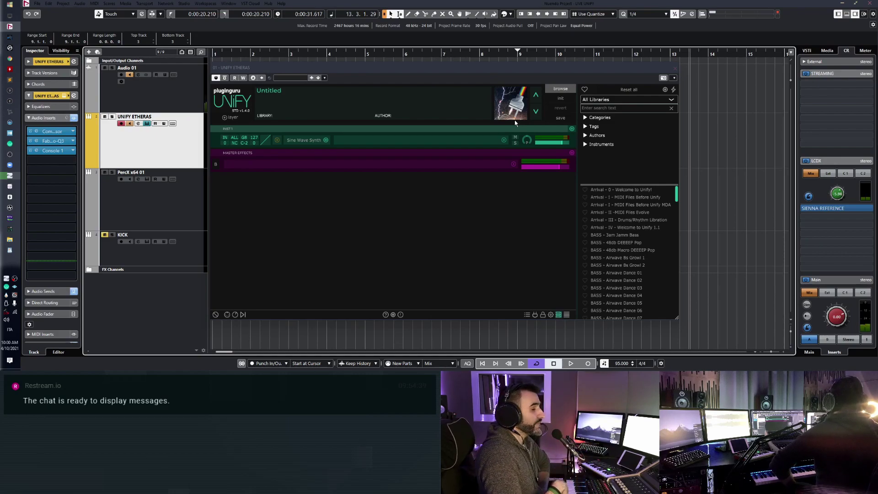
Step: Set the playback position, select the Audio 01 track, minimize Cubase and close the open folder window
click(527, 52)
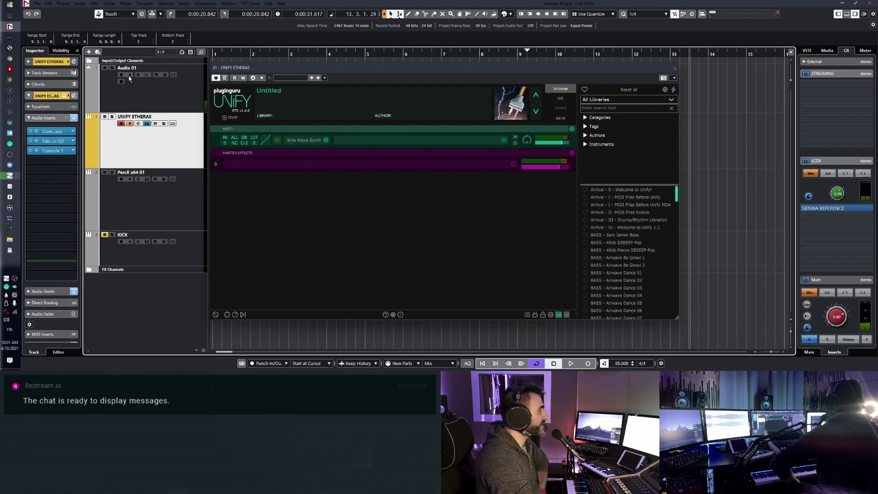
key(Up)
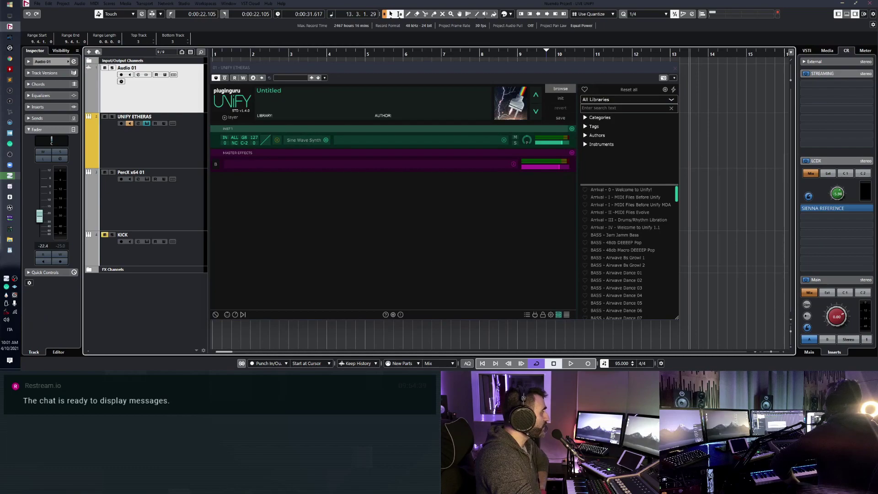
click(844, 5)
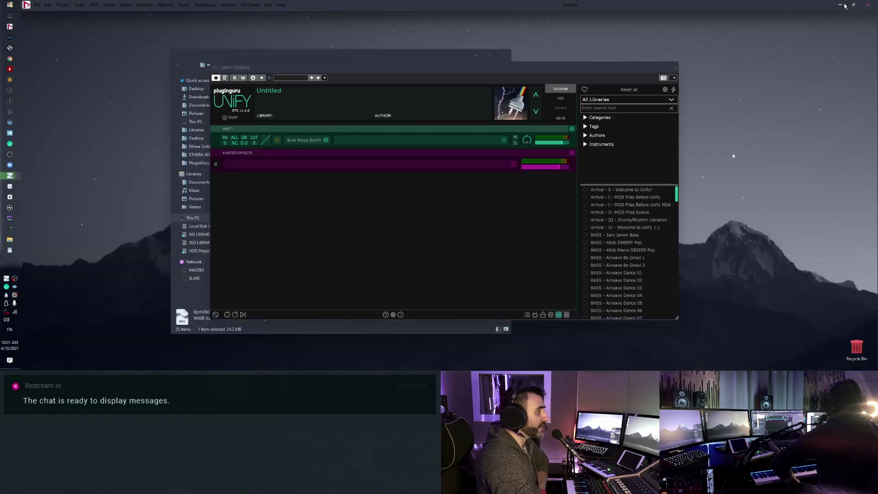
click(504, 55)
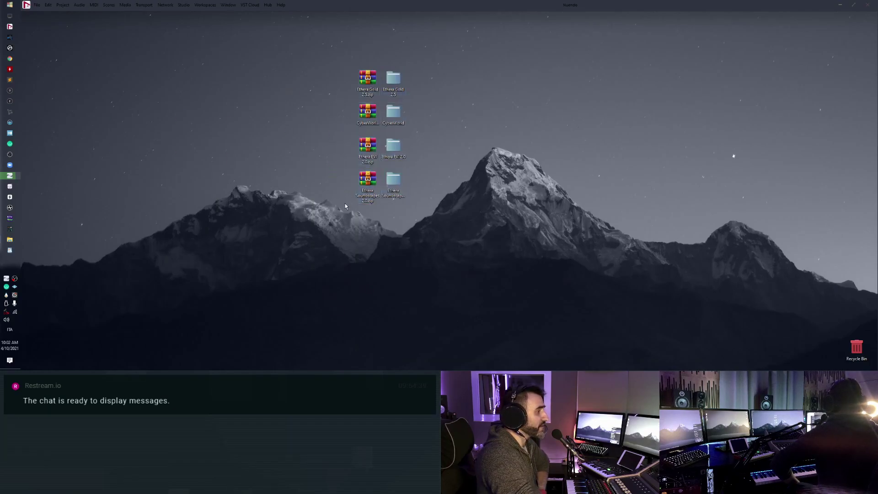
Step: Move the four zip archives to the left and line up the four extracted folders together
drag(368, 181, 110, 154)
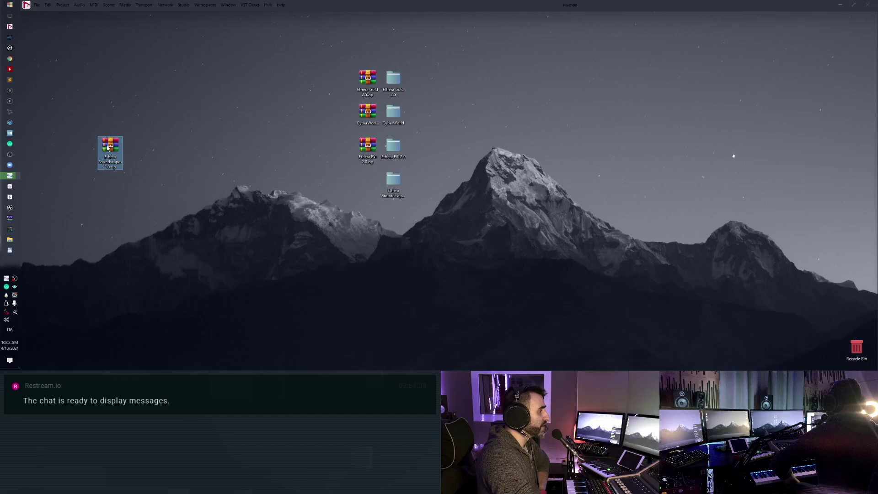
drag(314, 60, 110, 115)
drag(231, 60, 368, 184)
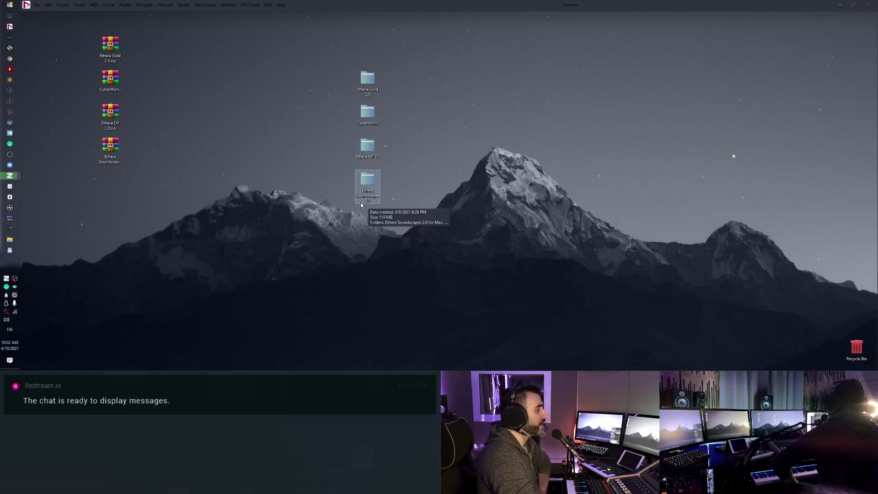
Step: Browse into Ethera Gold 2.5 > for Windows and select the README - IMPORTANT PDF
double_click(373, 80)
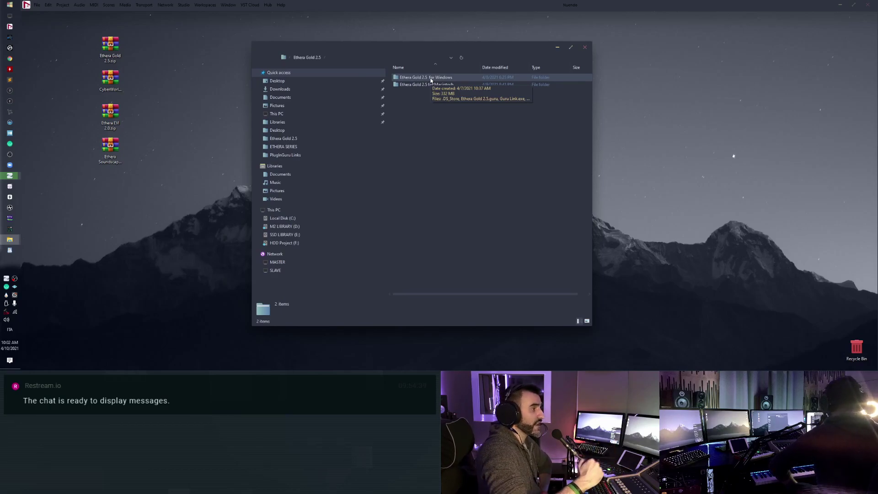
double_click(435, 77)
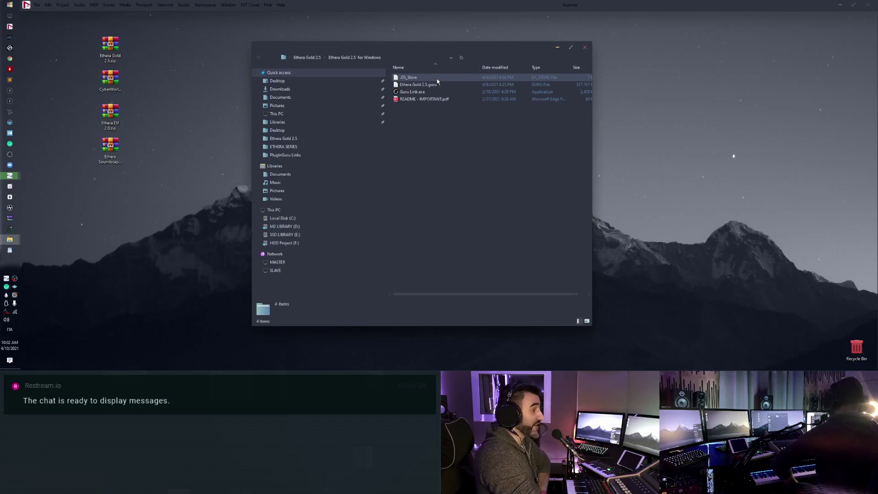
click(417, 100)
double_click(416, 100)
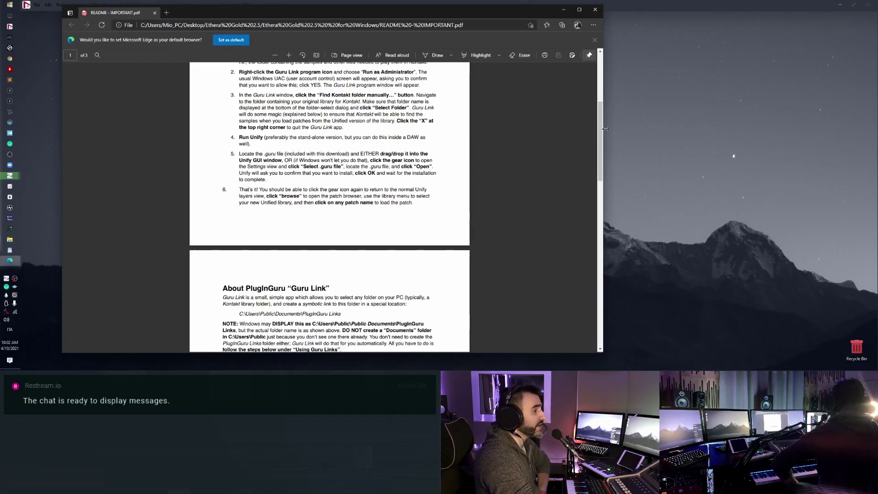
drag(605, 129, 701, 133)
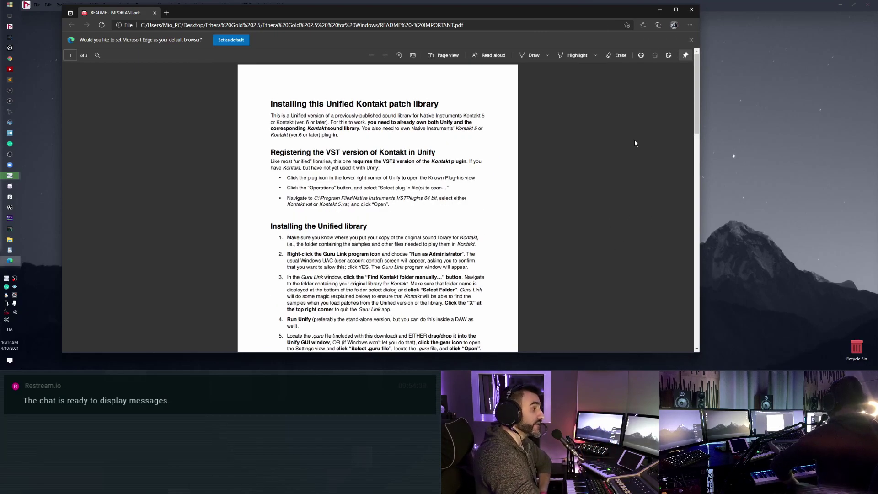
Step: Close the README PDF, move between the Ethera Gold 2.5 folders, then return to Cubase
click(691, 9)
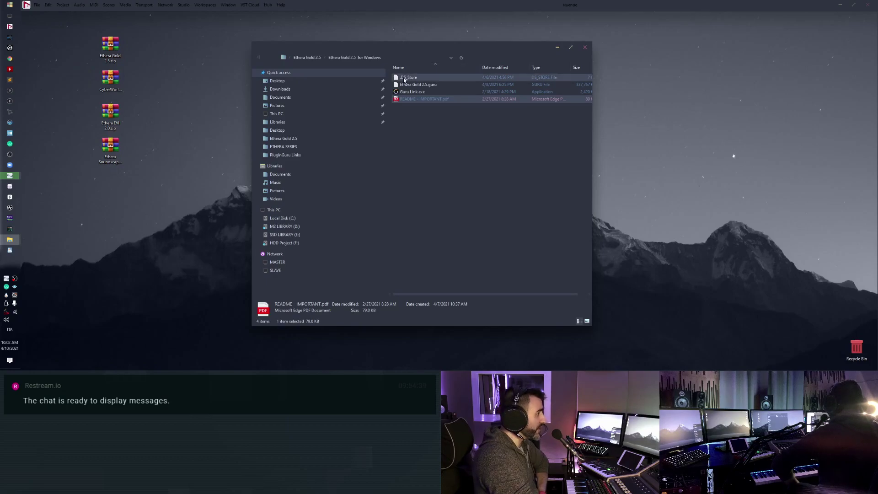
drag(413, 49, 400, 48)
click(245, 58)
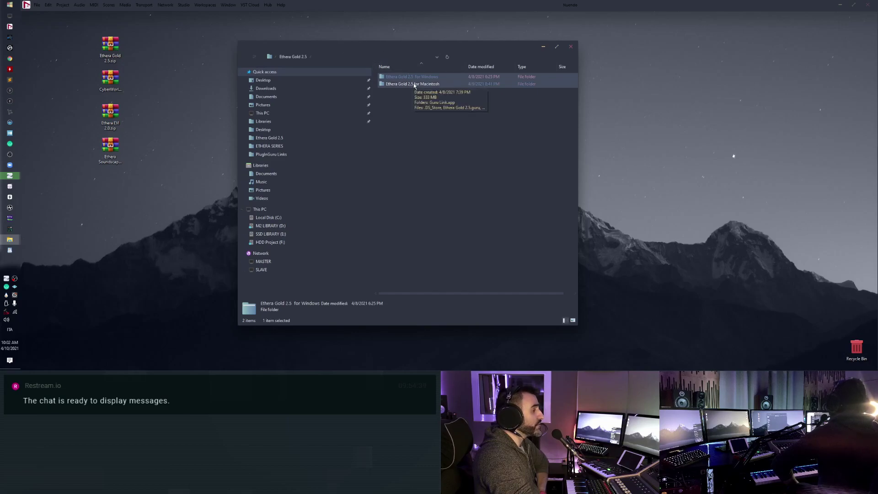
double_click(403, 77)
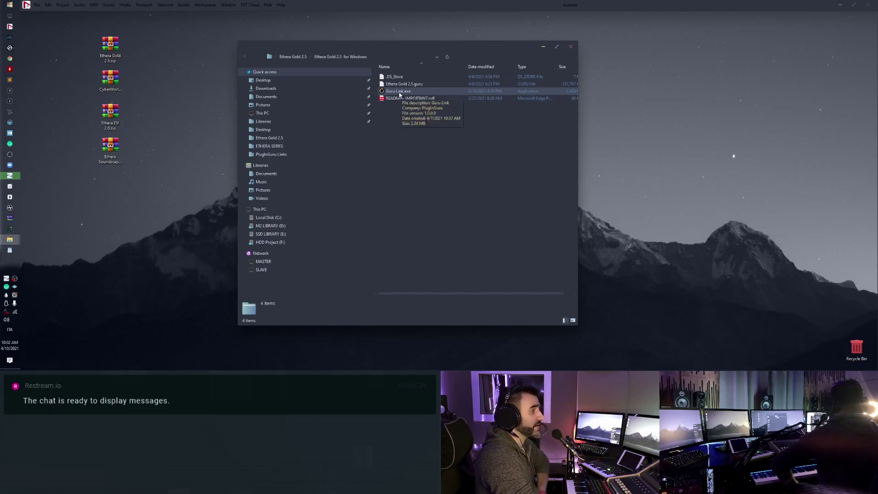
click(246, 56)
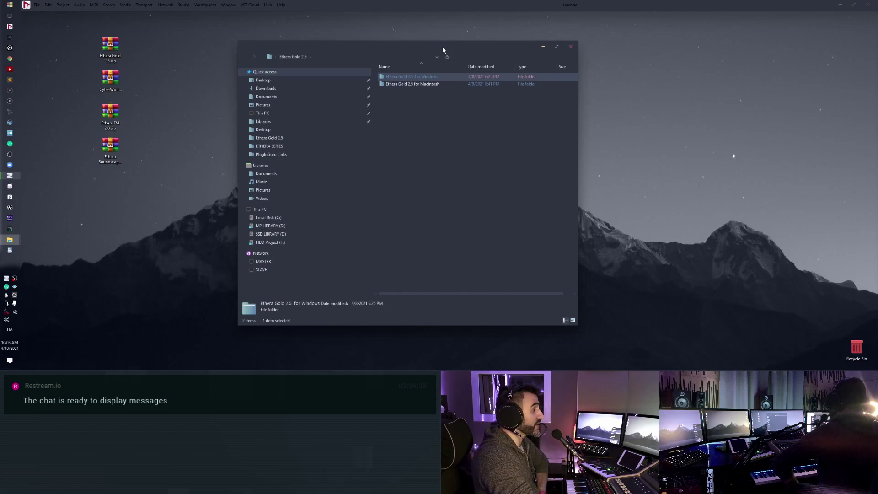
key(super+d)
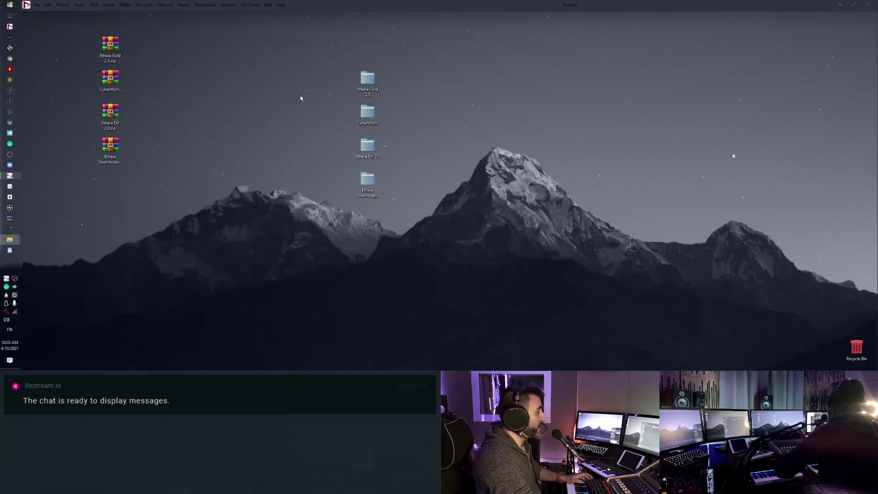
key(alt+Tab)
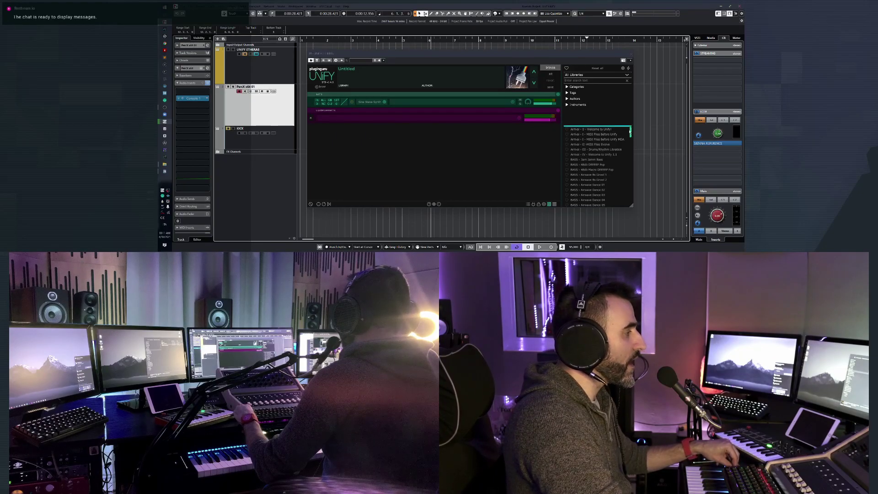
Step: Close the Unify plugin window with Escape
key(Escape)
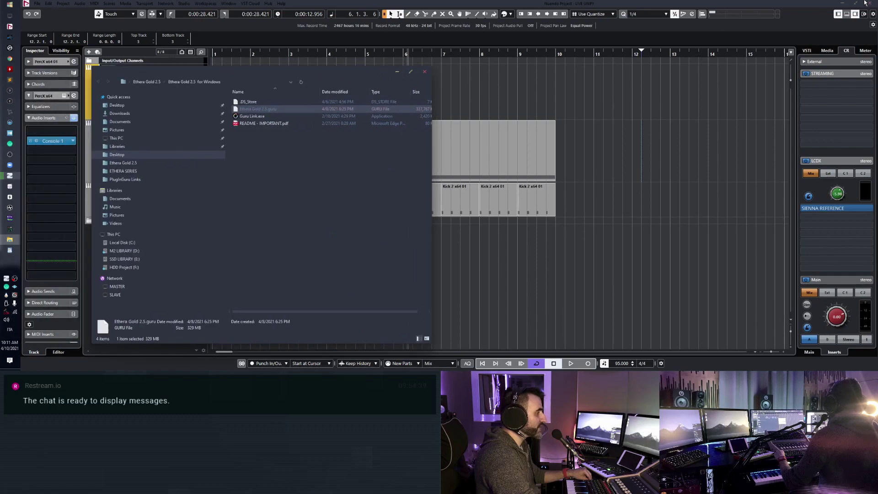
Step: Drop Ethera Gold 2.5.guru onto Unify and confirm installing it
click(843, 5)
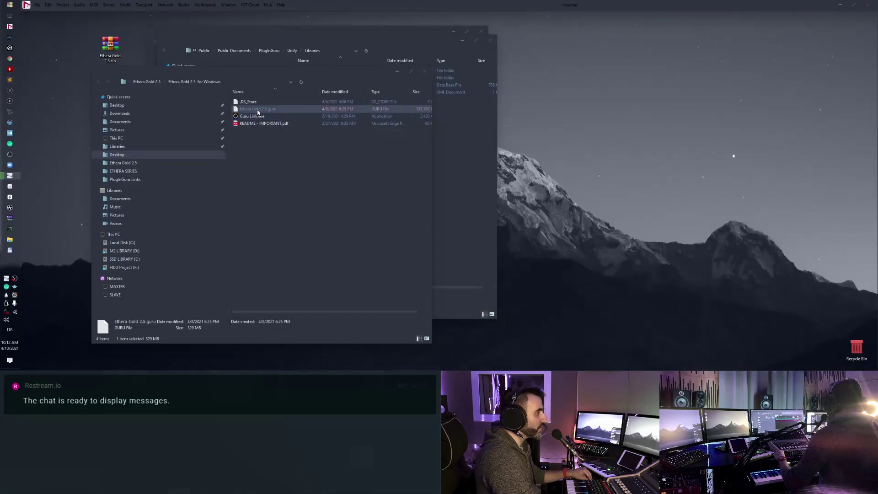
drag(257, 110, 546, 217)
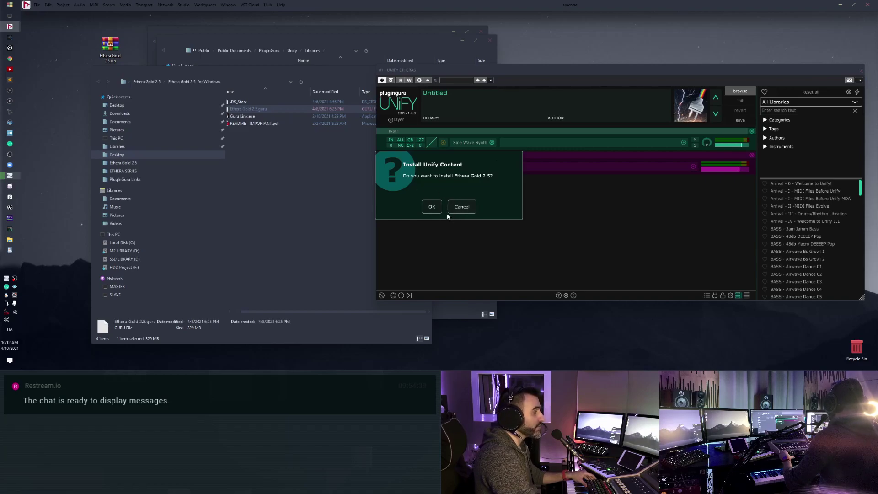
click(432, 208)
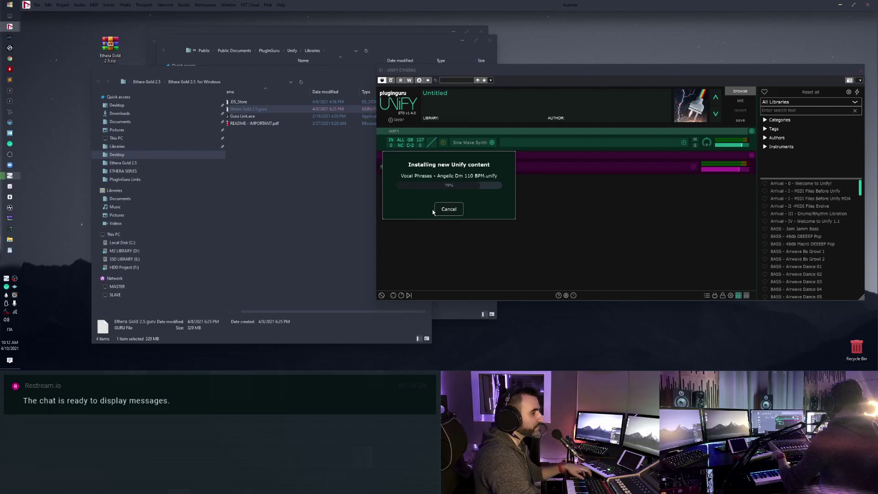
Step: Dismiss the install-complete message and run Guru Link.exe as administrator
click(302, 306)
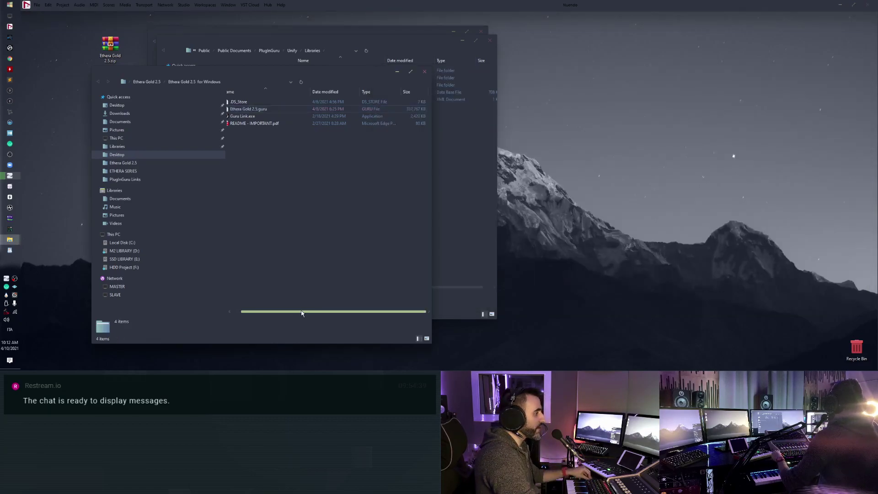
drag(302, 313, 293, 313)
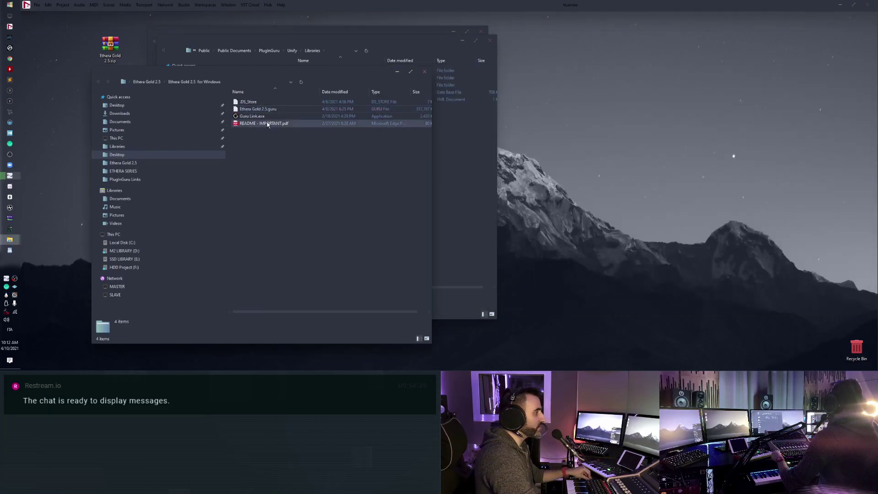
right_click(256, 118)
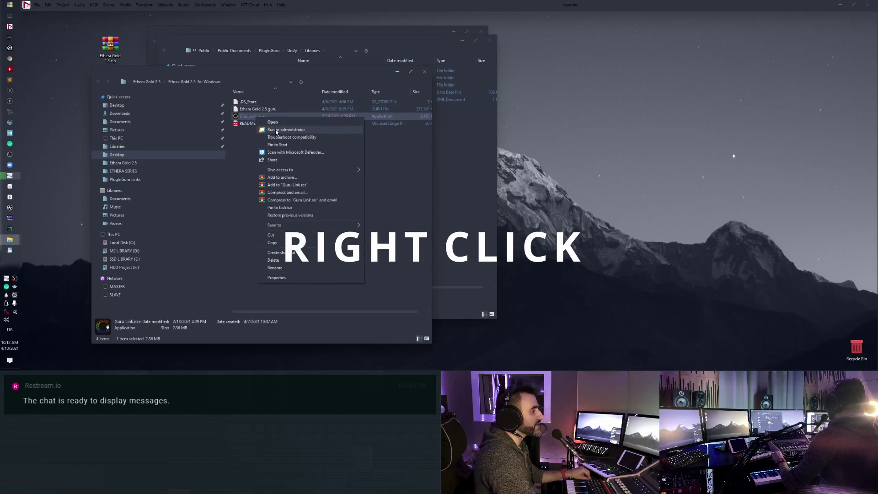
click(284, 130)
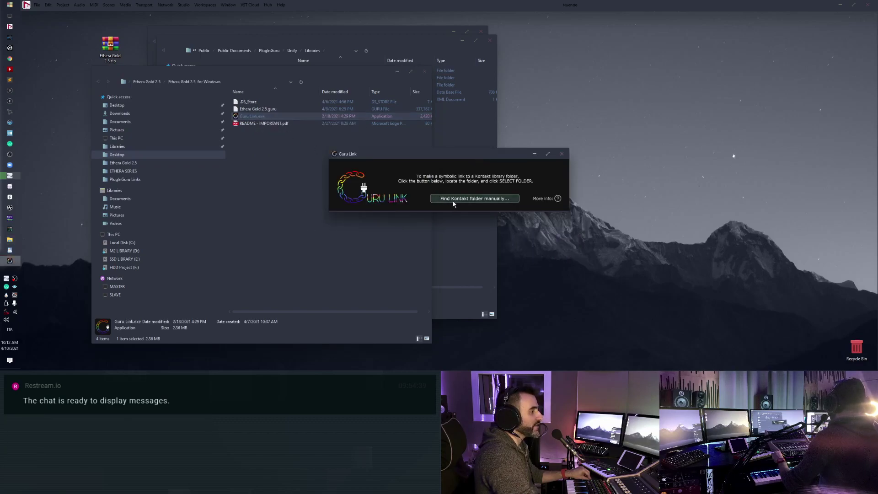
Step: Choose the Kontakt folder manually and browse to M2 LIBRARY (D:) > ETHERA SERIES
click(488, 199)
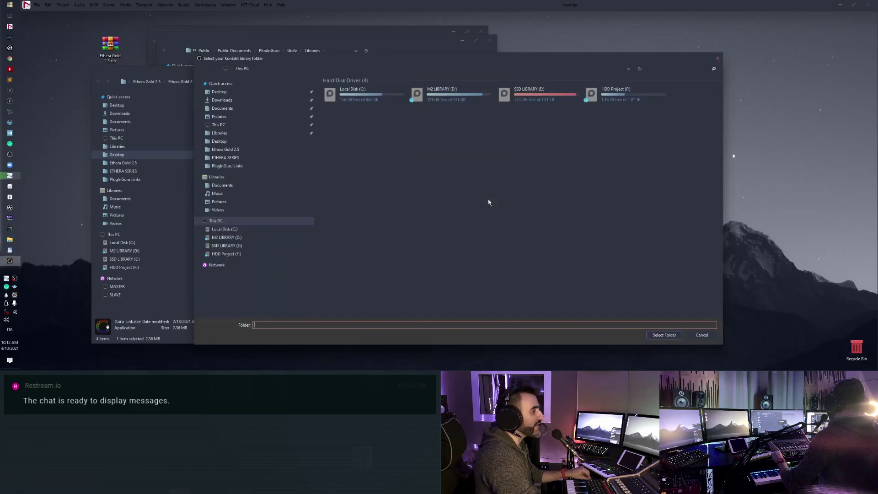
double_click(433, 97)
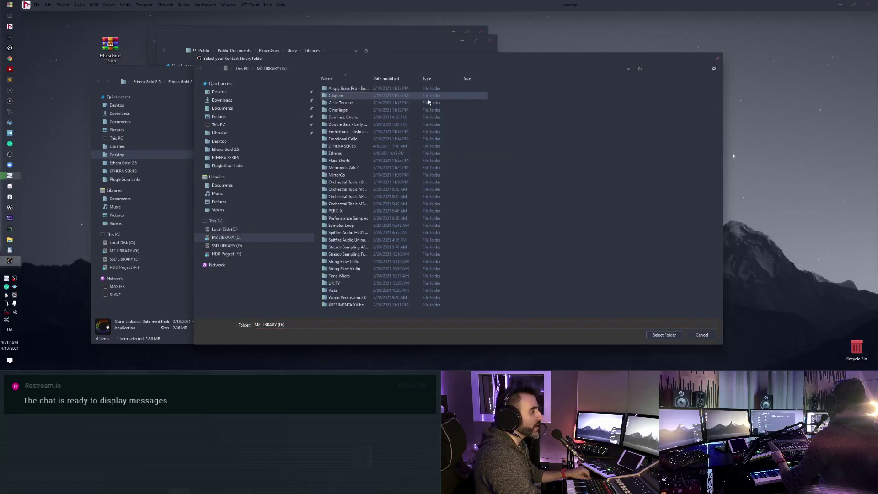
double_click(343, 146)
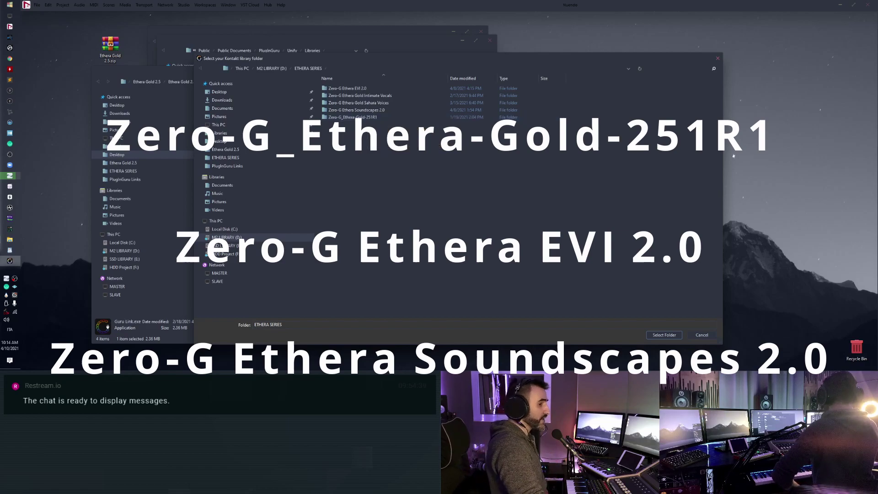
Step: Link Zero-G_Ethera-Gold-251R1 as the Kontakt folder, close Guru Link, and return to Cubase
double_click(372, 117)
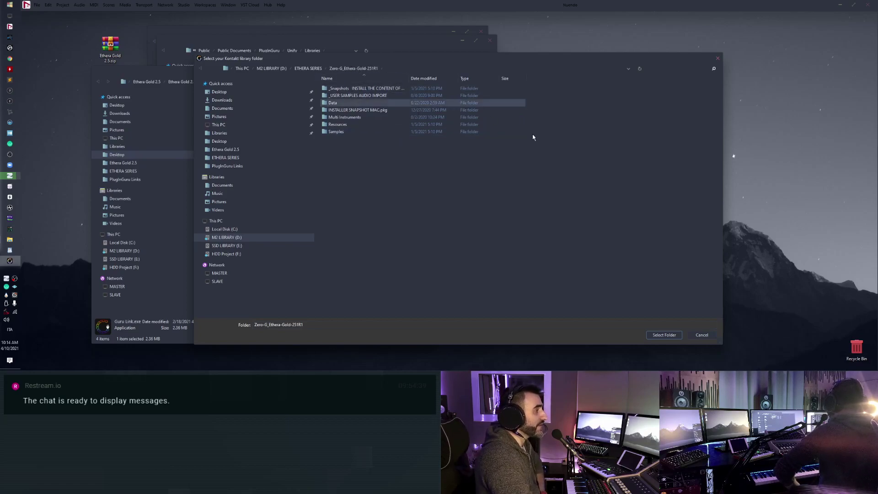
click(664, 335)
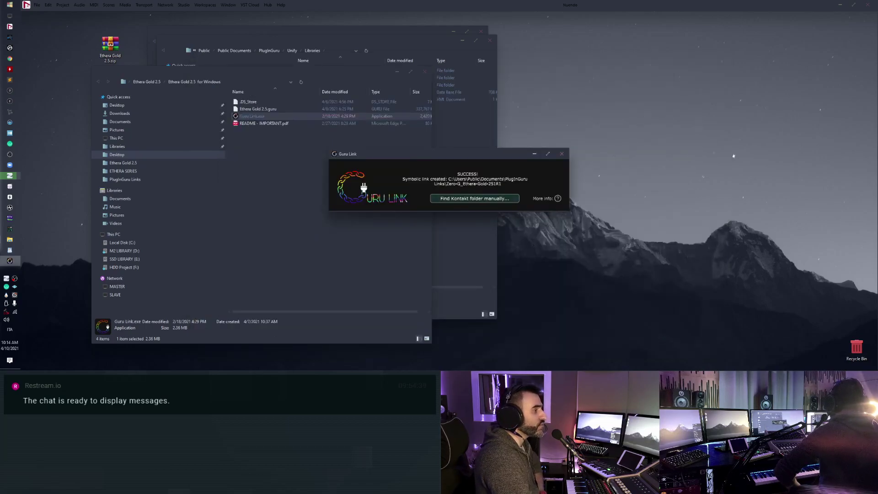
click(563, 155)
key(alt+Tab)
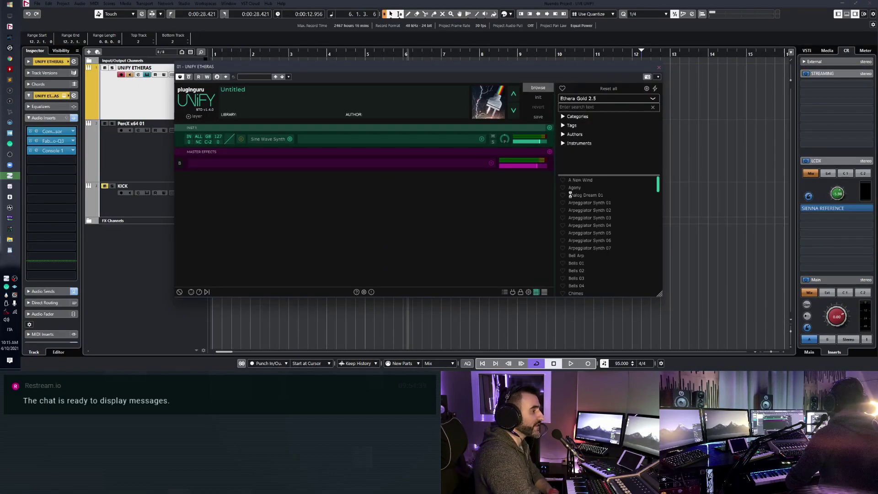
Step: Step through the Ethera Gold 2.5 presets in Unify down to Clock 02
key(Down)
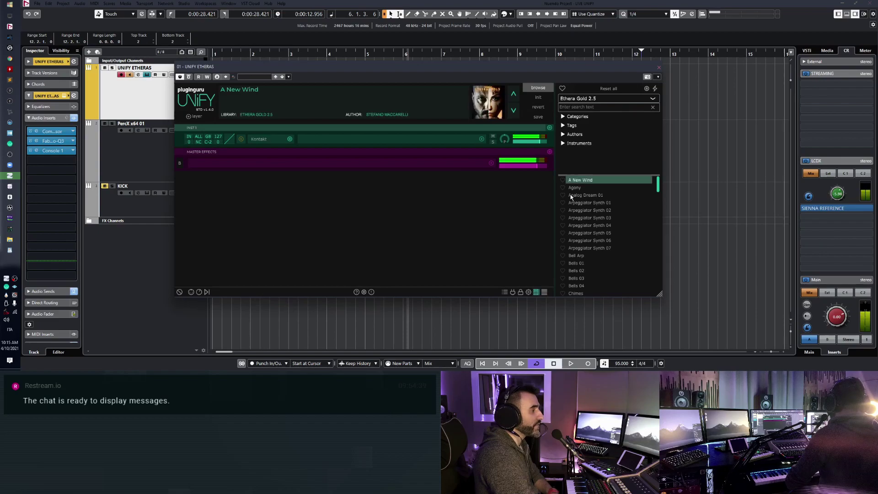
scroll(579, 241, down, 4)
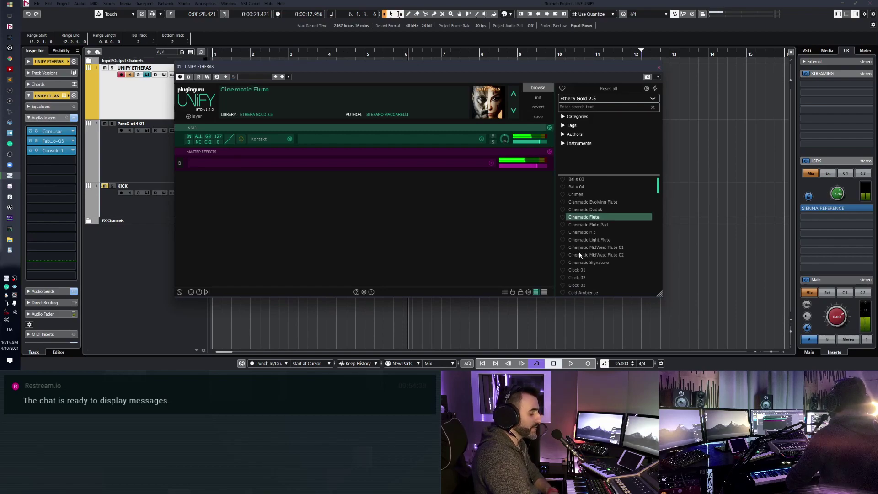
scroll(581, 256, down, 1)
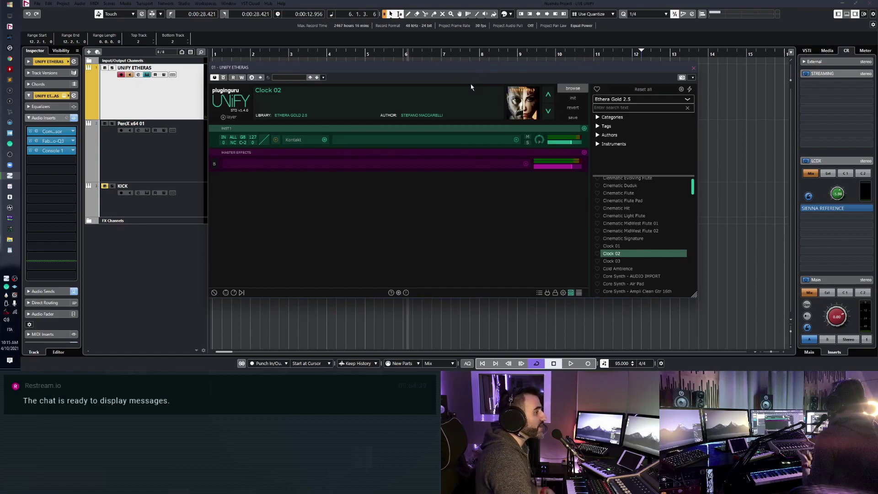
Step: Install EG Cyberworld EXP Pack.guru from the CyberWorld for Windows folder into Unify
click(853, 3)
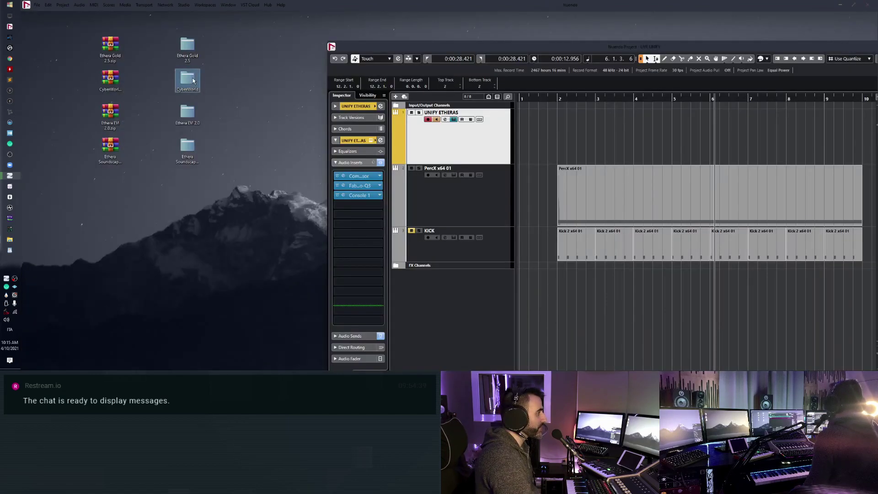
click(10, 239)
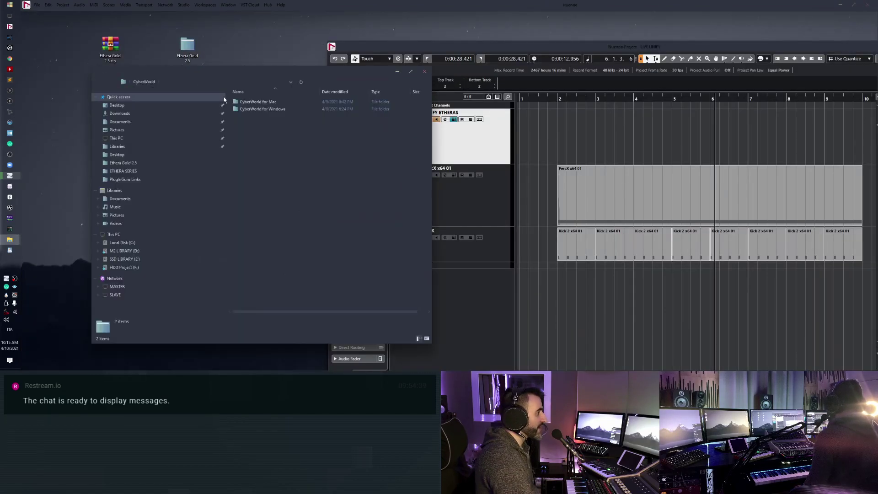
double_click(262, 108)
drag(411, 71, 358, 65)
click(395, 56)
drag(215, 96, 519, 170)
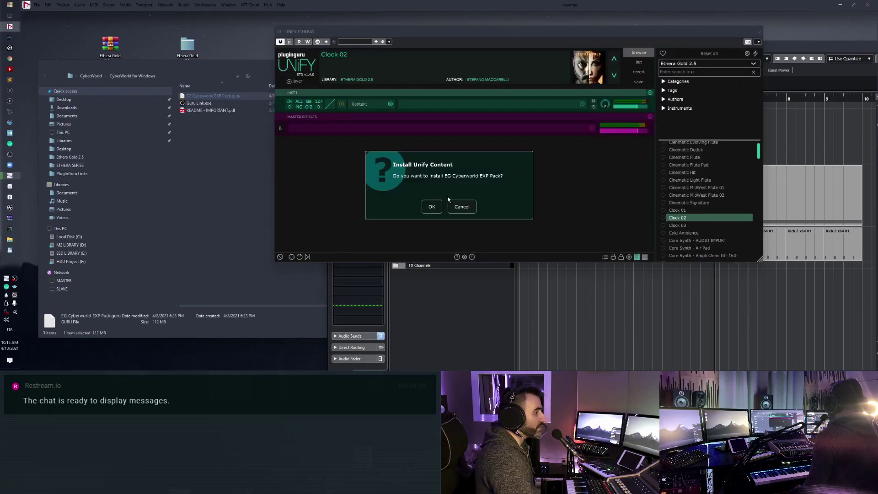
click(424, 202)
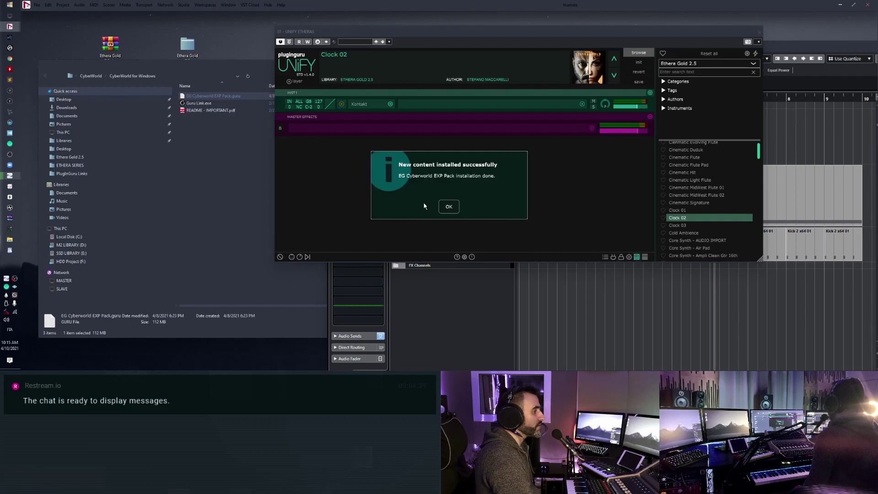
click(449, 208)
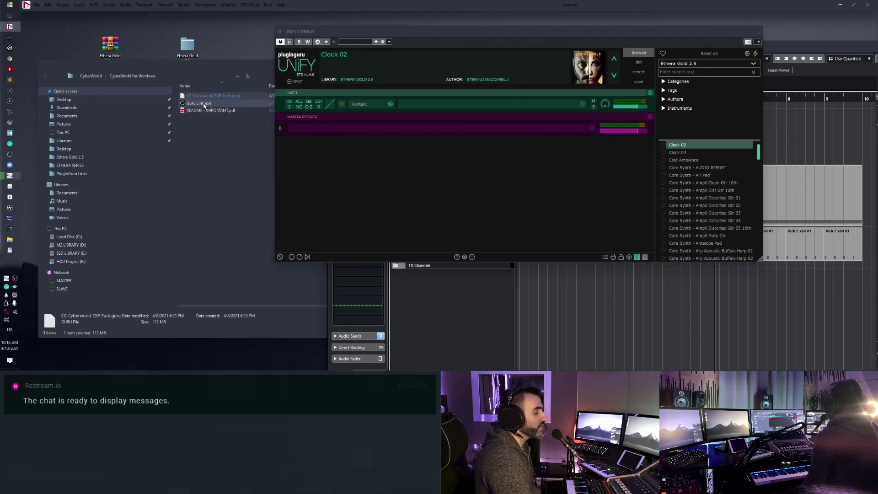
Step: Choose the EG Cyberworld EXP Pack library and load its Arp Triplet Bass 3 preset
click(740, 65)
click(699, 86)
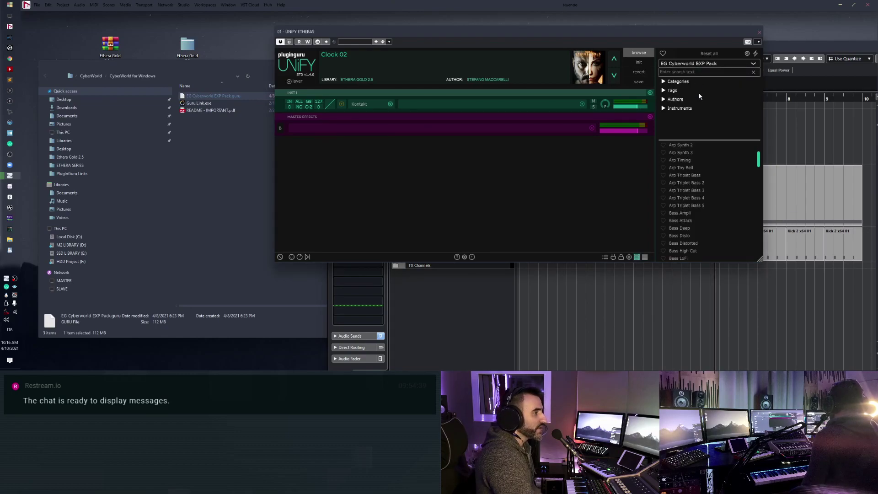
click(686, 192)
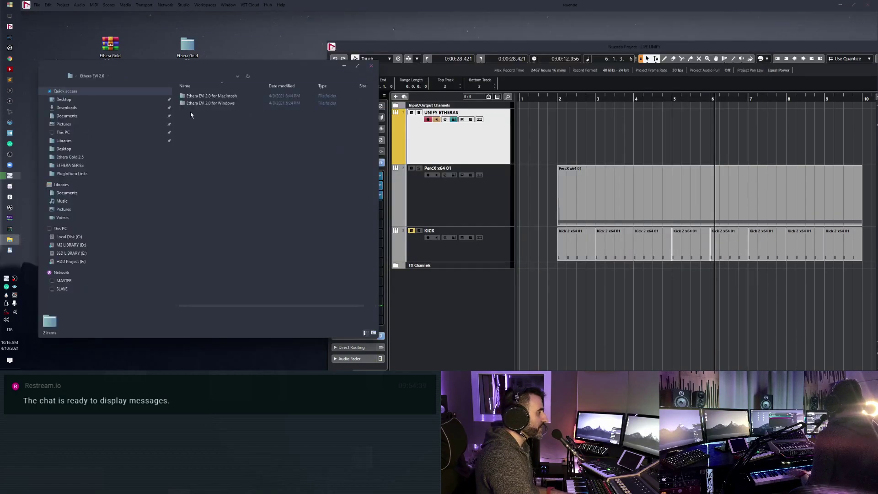
Step: Install Ethera EVI 2.0.guru into Unify by dropping it from the EVI 2.0 for Windows folder
double_click(225, 107)
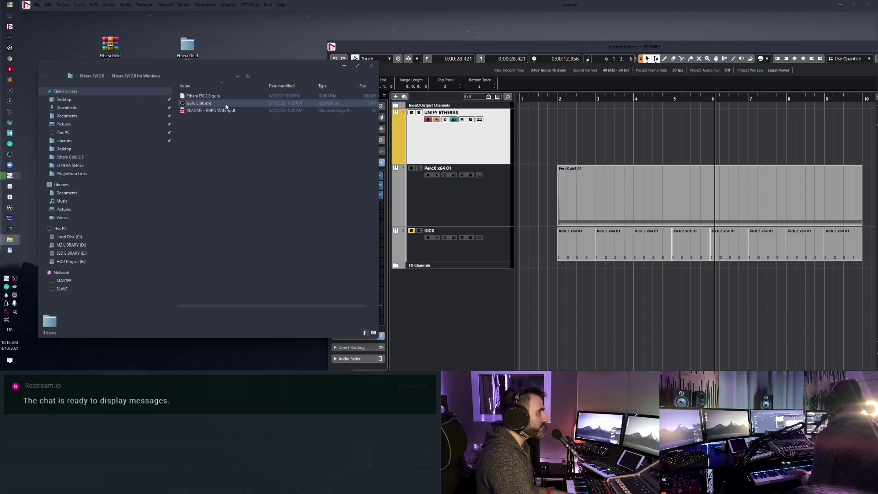
click(393, 48)
drag(208, 99, 484, 174)
click(432, 207)
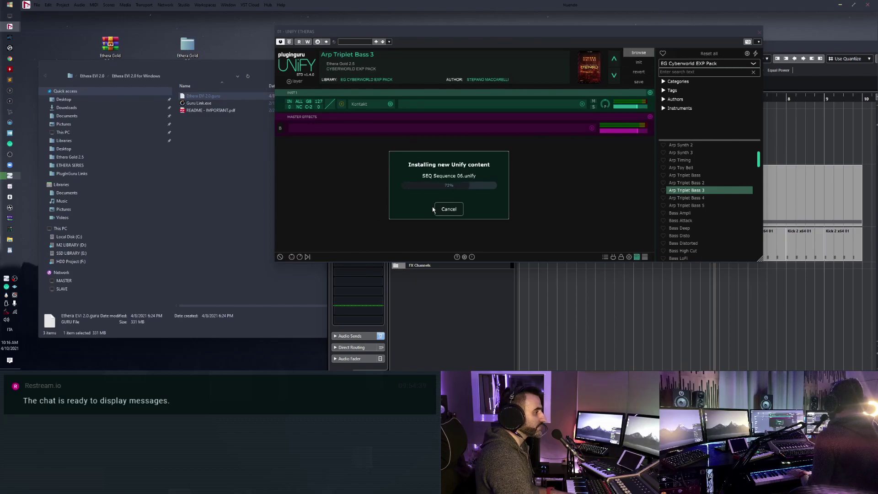
click(451, 207)
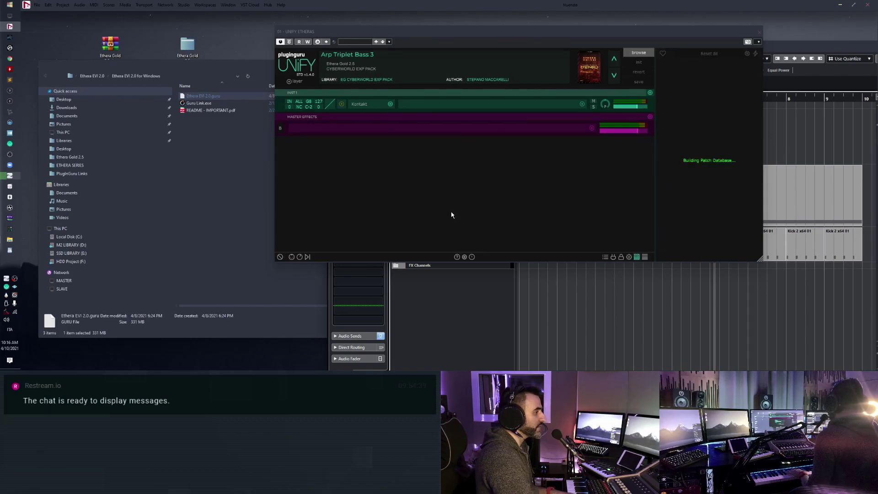
click(239, 165)
Step: Run Guru Link as administrator and link the Kontakt folder D:\ETHERA SERIES\Zero-G Ethera EVI 2.0
right_click(200, 105)
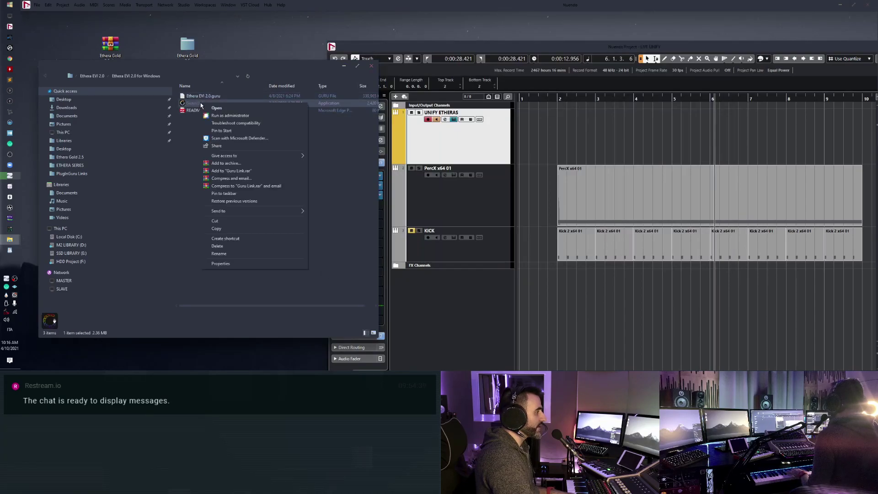
click(224, 116)
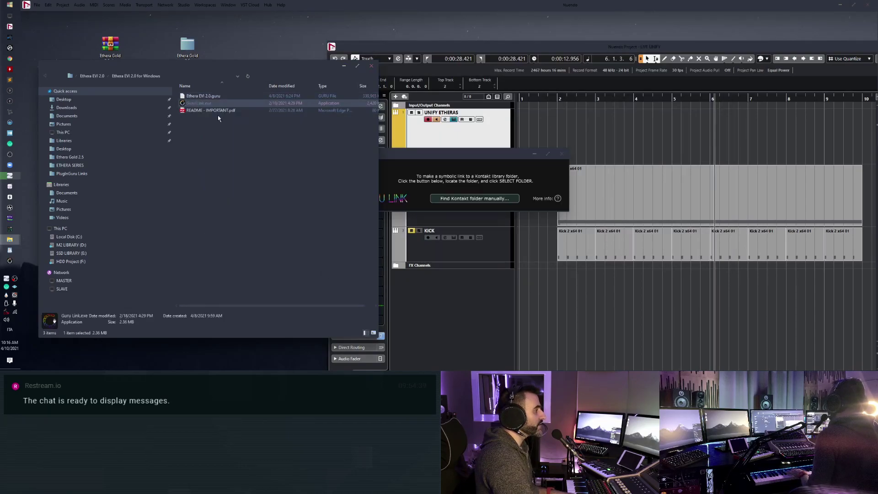
click(447, 201)
double_click(427, 99)
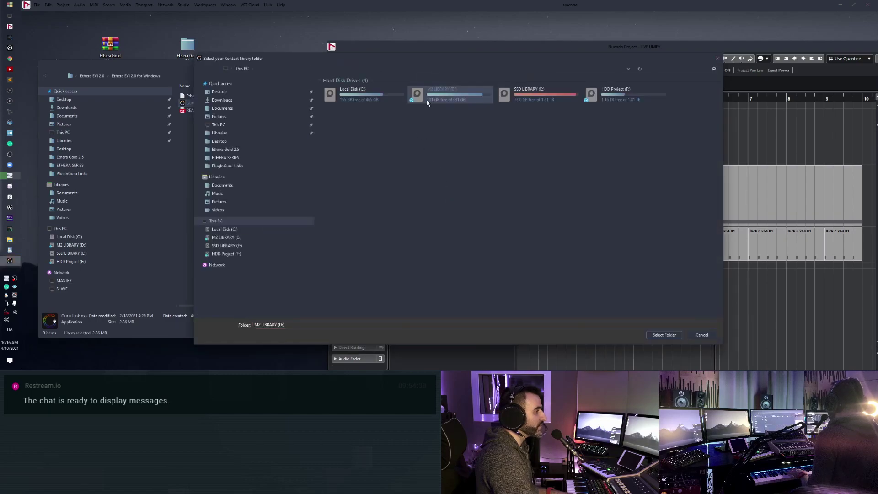
click(347, 147)
double_click(347, 147)
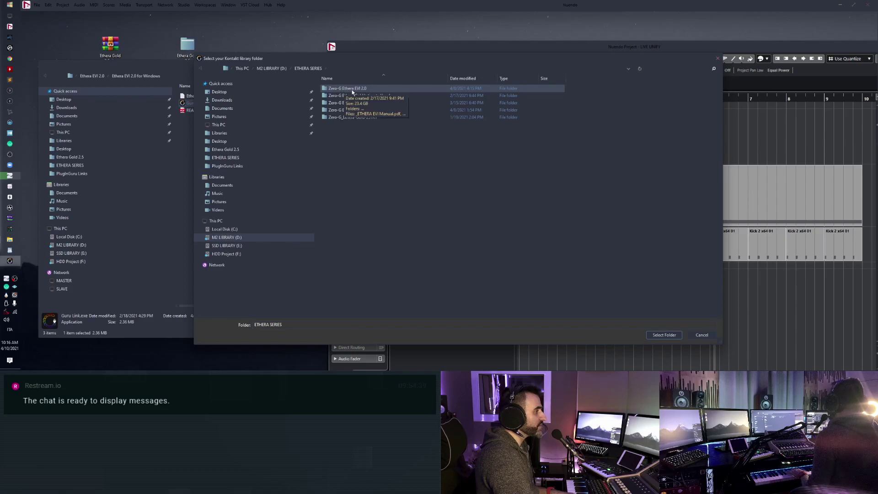
double_click(353, 88)
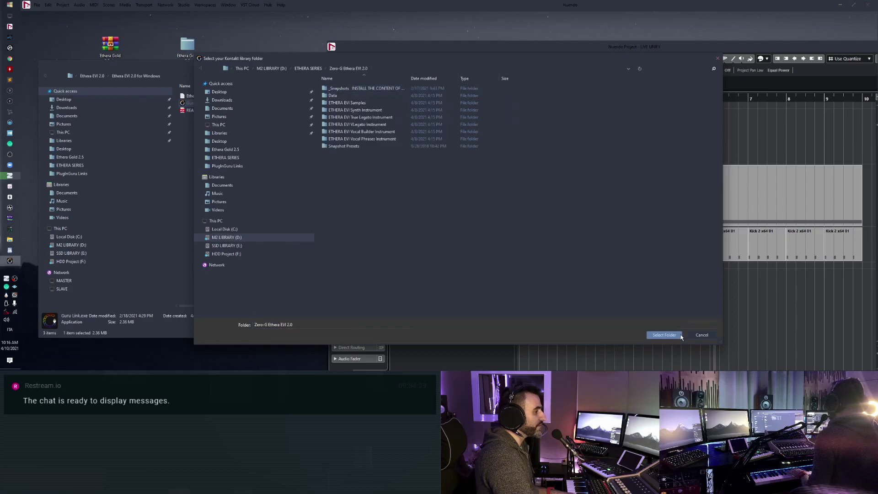
click(665, 335)
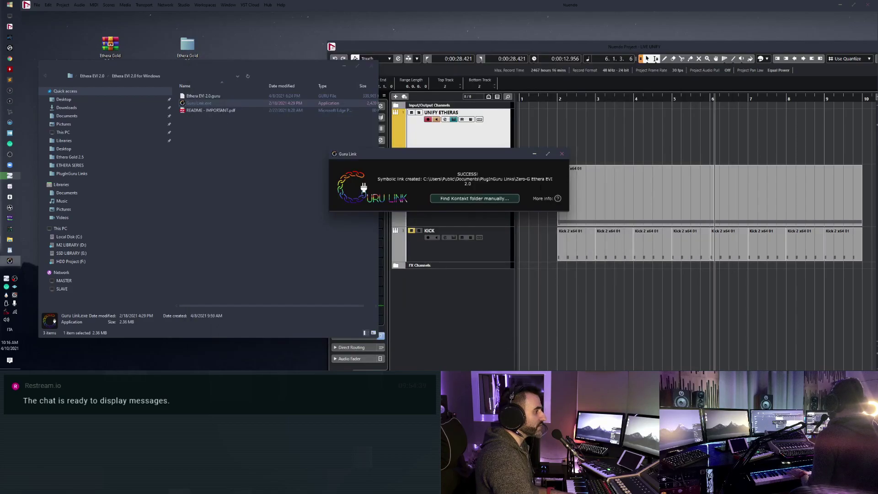
Step: Filter Unify's browser to the Ethera EVI 2.0 library and load the ARP Clock 02 preset
click(563, 155)
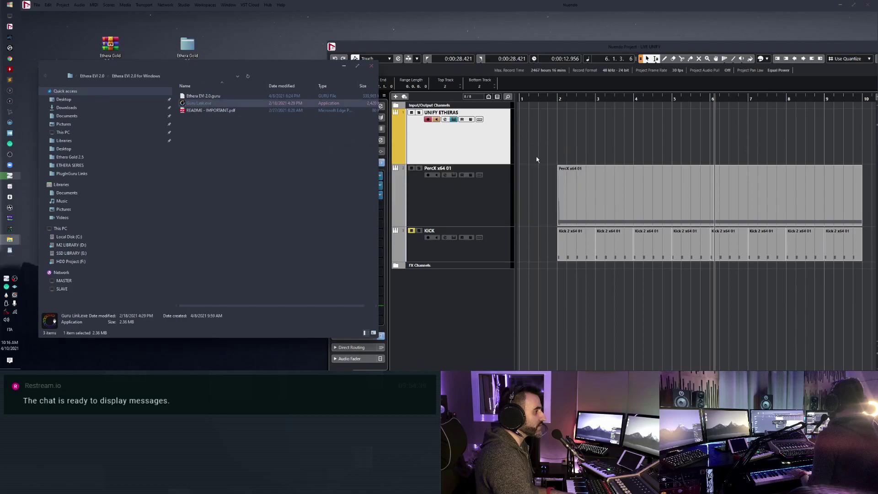
click(445, 119)
click(754, 63)
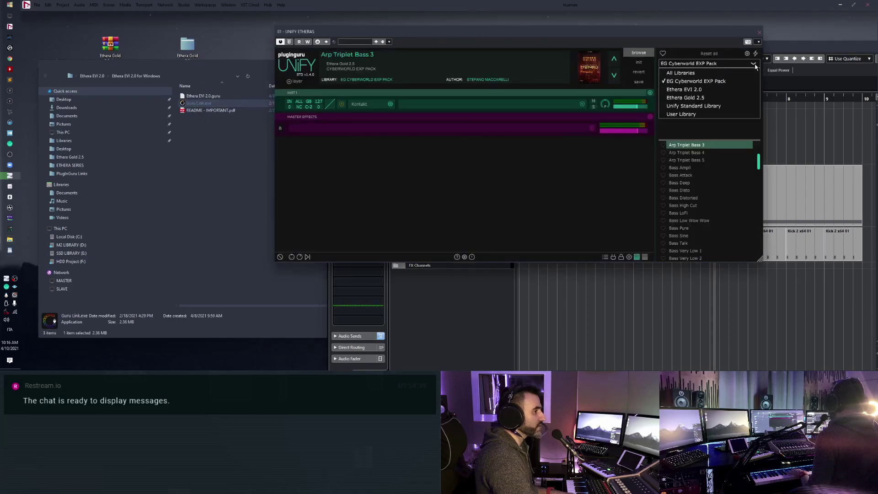
click(684, 89)
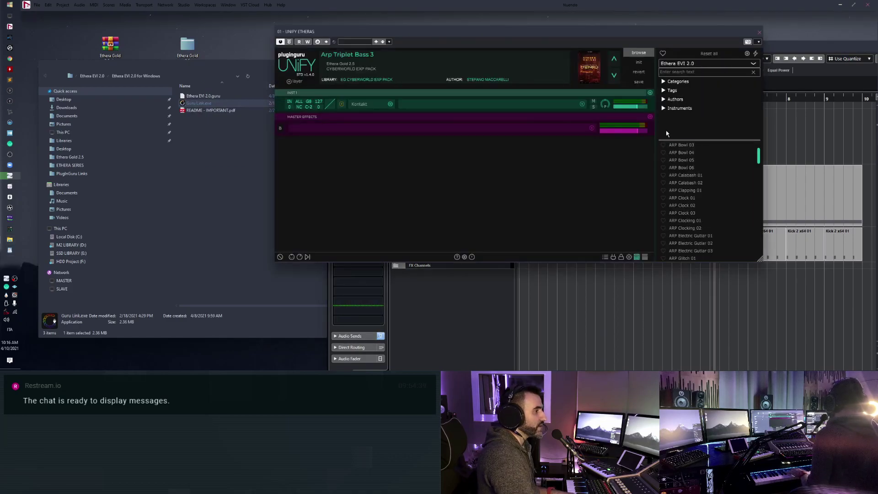
click(691, 206)
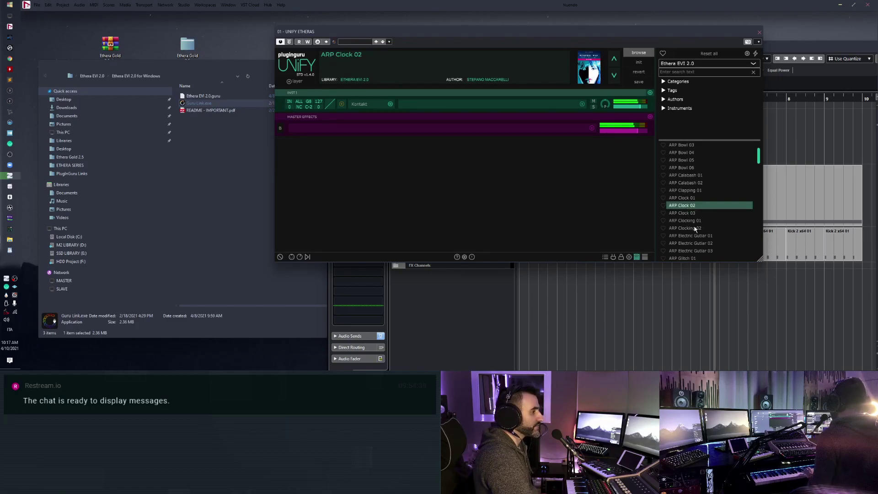
click(754, 65)
click(481, 192)
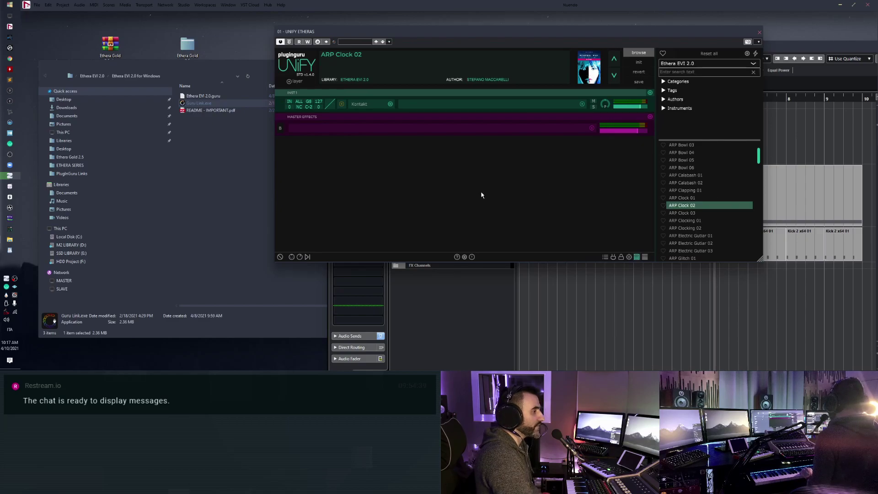
Step: Navigate File Explorer to the Ethera Soundscapes 2.0 for Windows folder
click(234, 142)
click(53, 75)
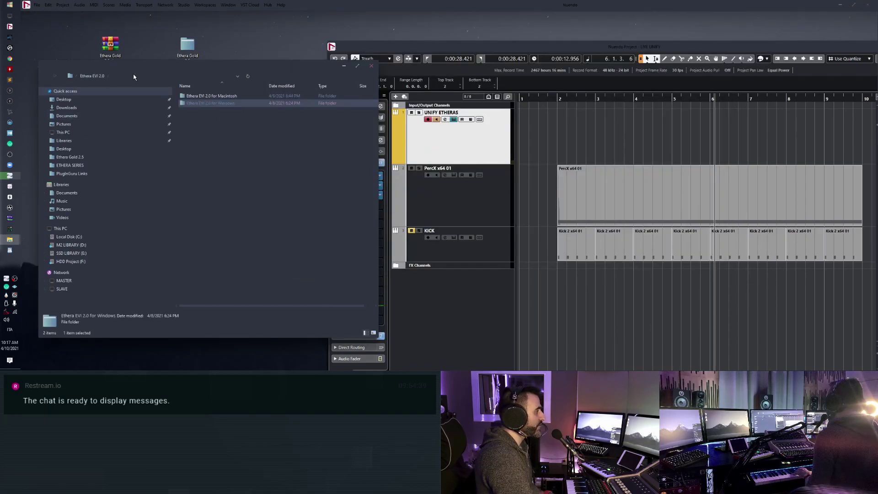
click(52, 75)
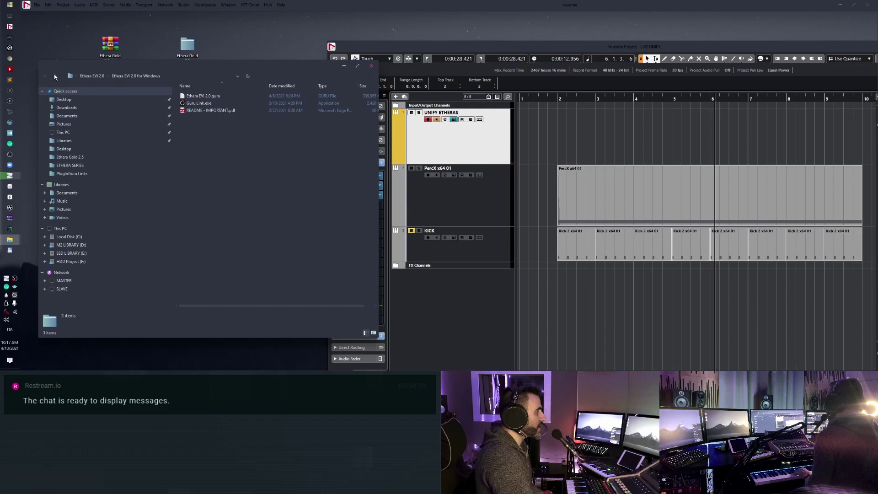
click(49, 74)
click(48, 74)
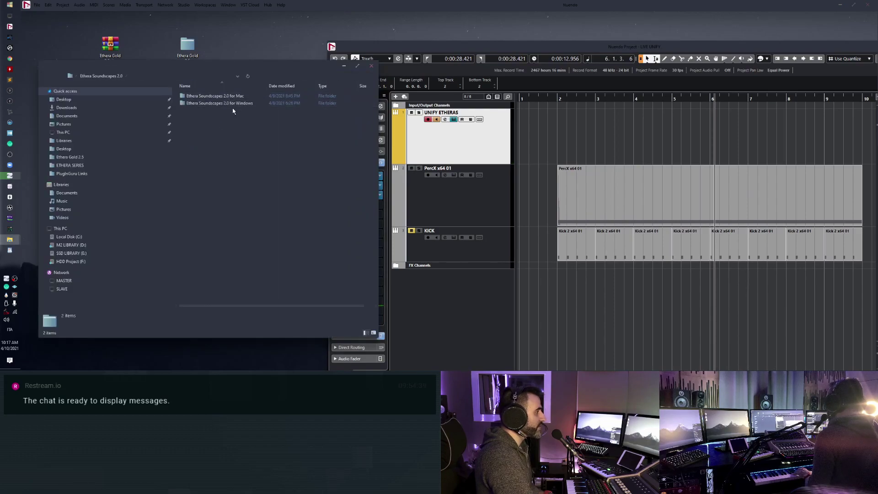
double_click(220, 104)
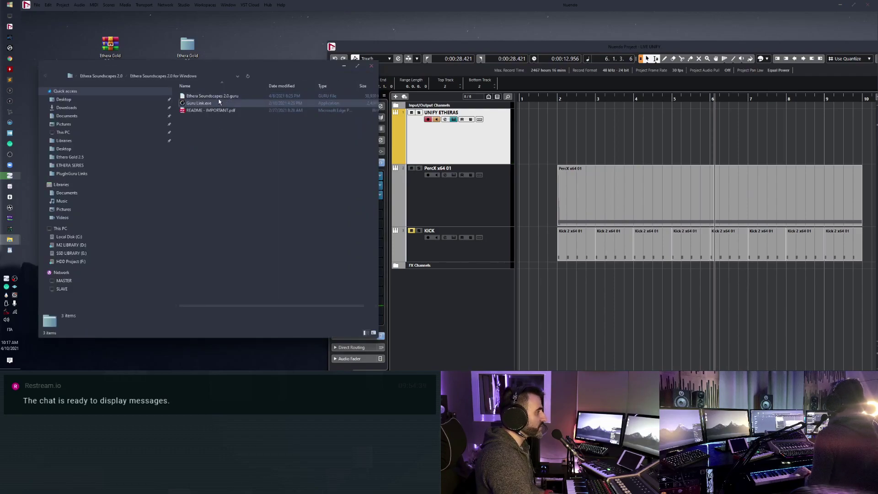
Step: Install the Soundscapes 2.0 .guru file into Unify by dropping it on the plugin and confirming
click(414, 47)
drag(212, 96, 512, 172)
click(430, 204)
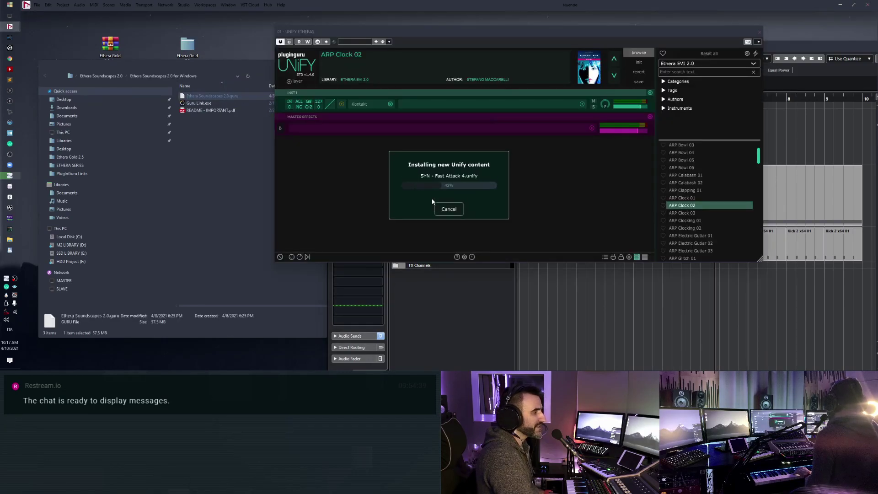
click(447, 202)
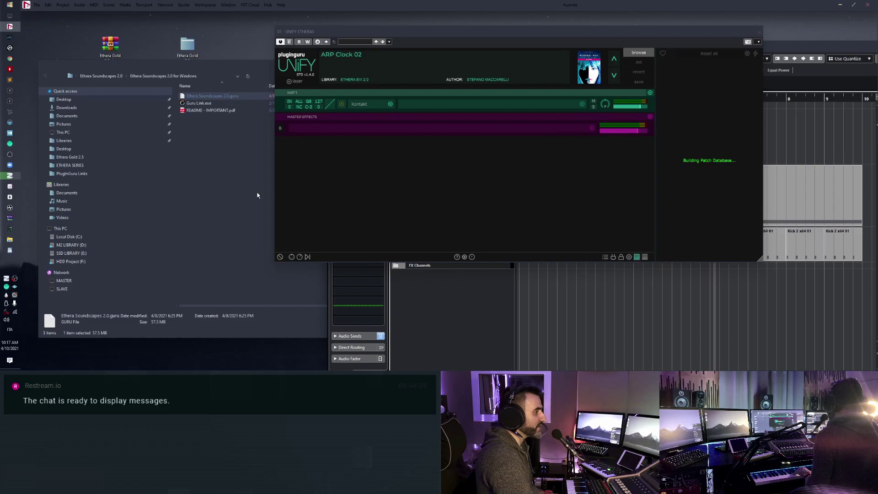
click(233, 193)
click(199, 104)
Step: Run Guru Link as administrator and link D:\ETHERA SERIES\Zero-G Ethera Soundscapes 2.0 as a Kontakt folder
right_click(201, 104)
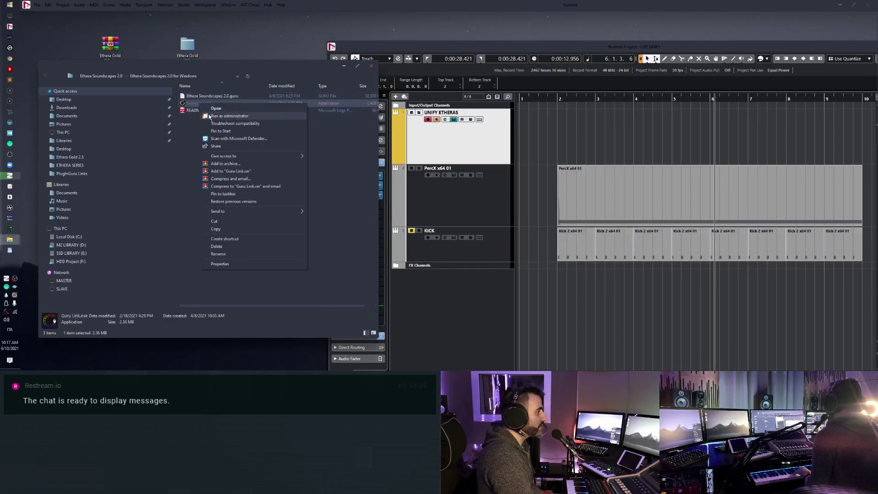
click(210, 116)
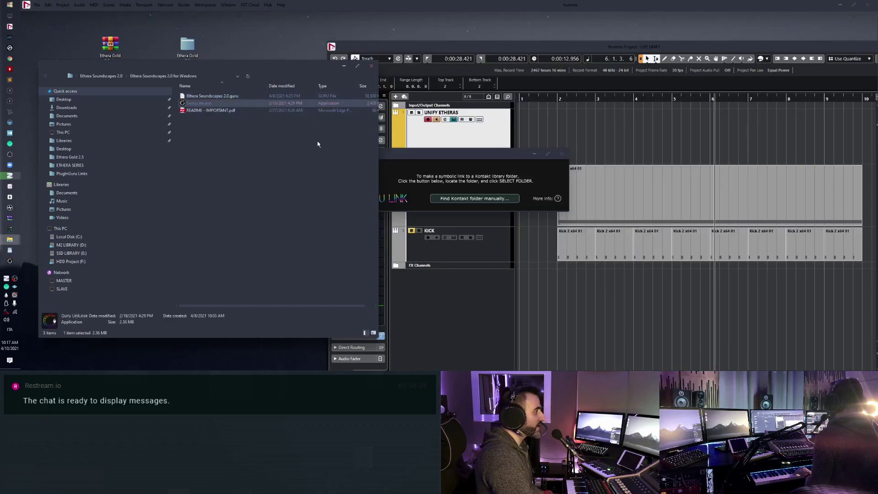
click(470, 199)
double_click(446, 91)
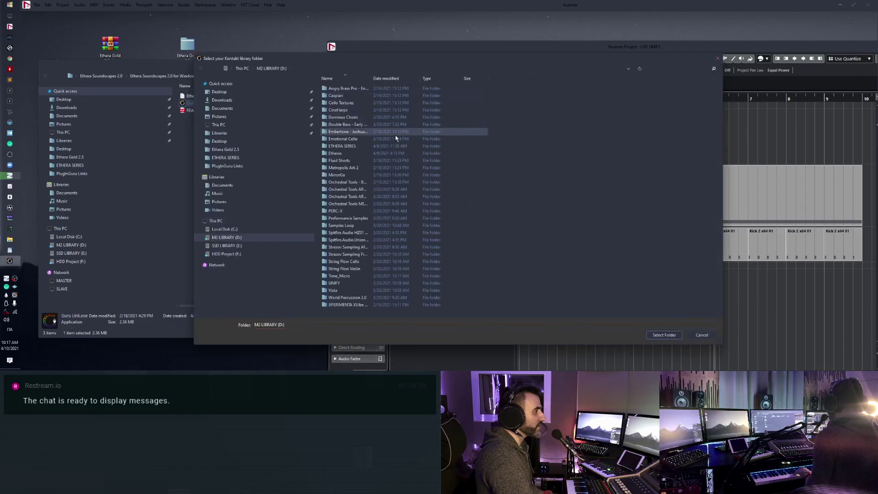
double_click(342, 145)
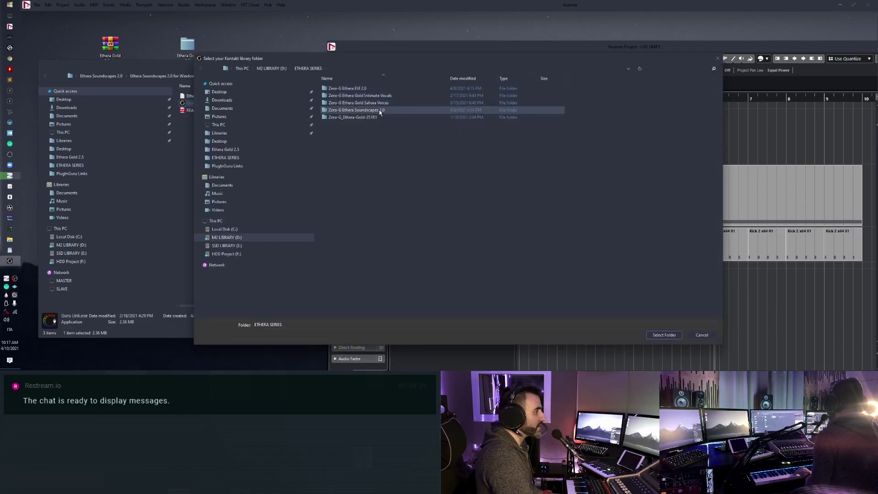
click(350, 111)
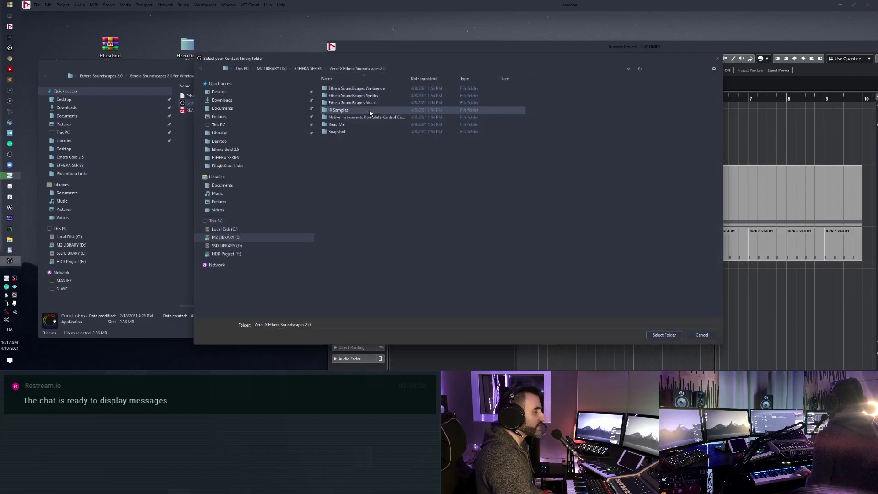
click(646, 336)
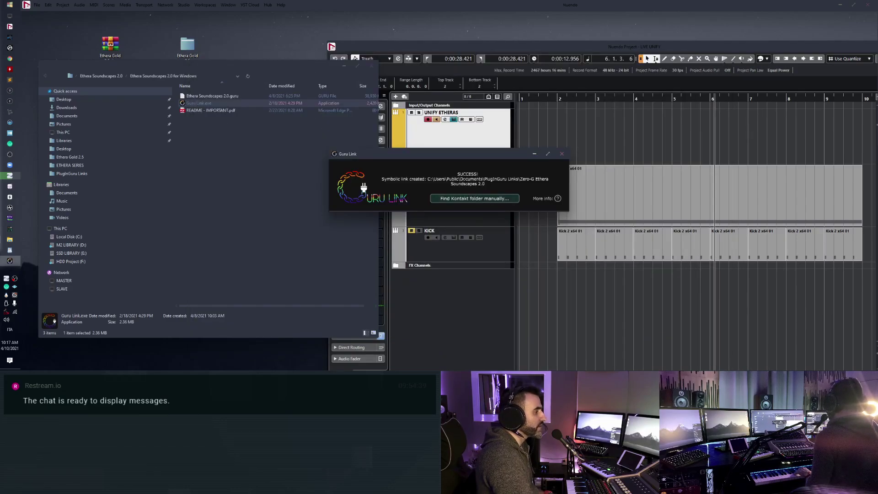
click(562, 153)
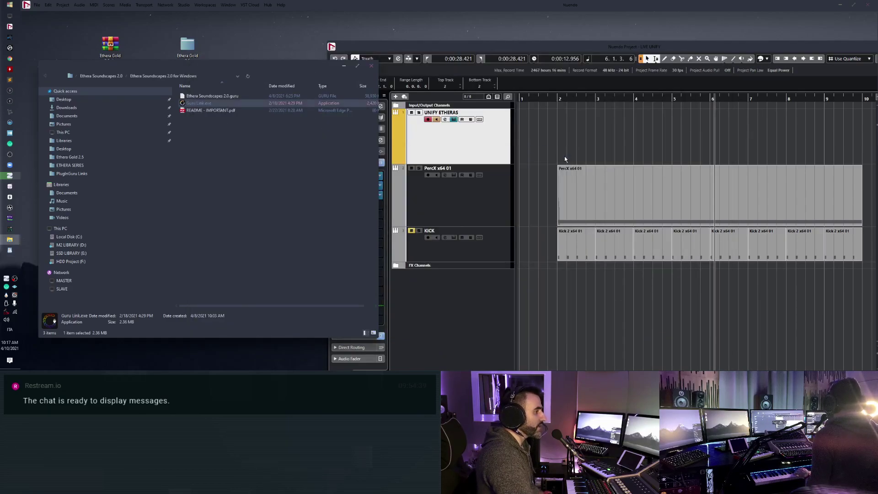
Step: Show only the Ethera Soundscapes 2.0 presets in the Unify editor's library browser
click(506, 145)
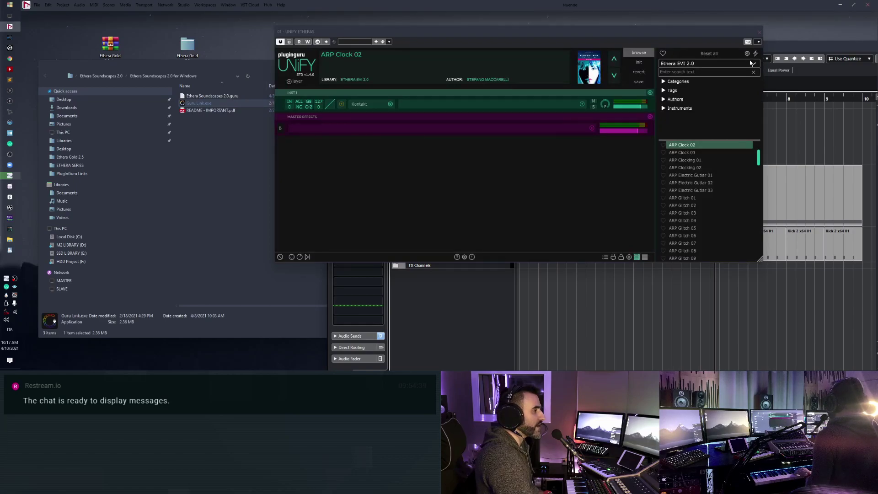
click(751, 62)
click(732, 105)
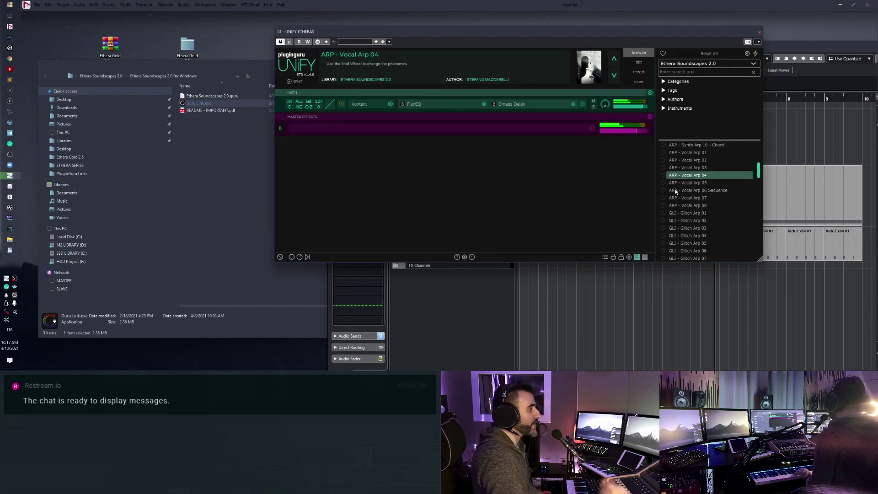
Step: Close File Explorer and select the four downloaded zip archives
click(232, 67)
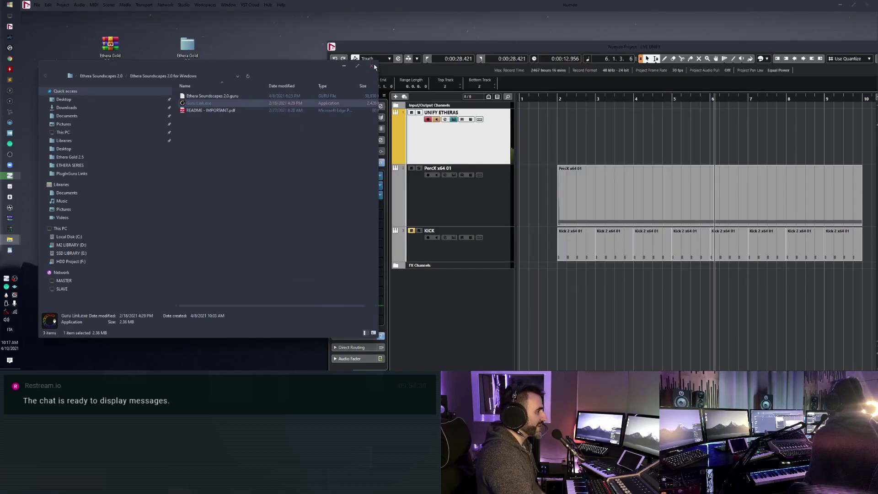
click(371, 66)
drag(147, 30, 94, 182)
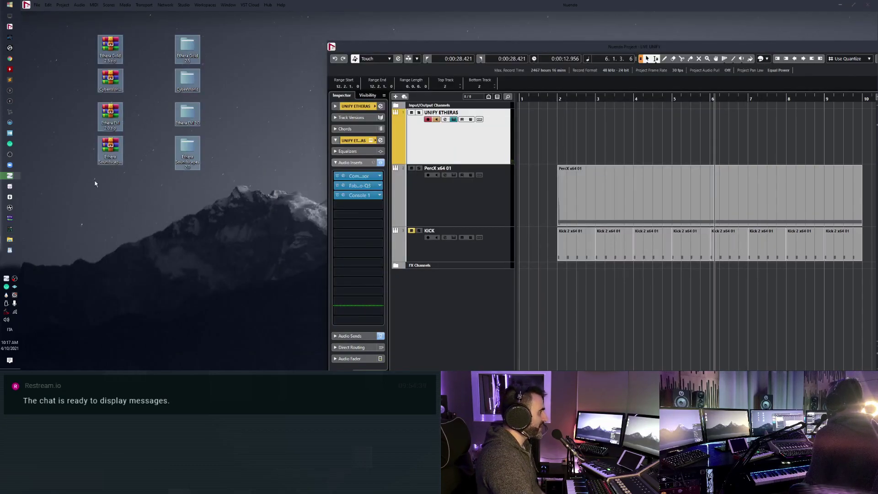
Step: Tidy the track inspector, reposition Unify, and open the Vox Pad Ethereal layer's editor
click(808, 46)
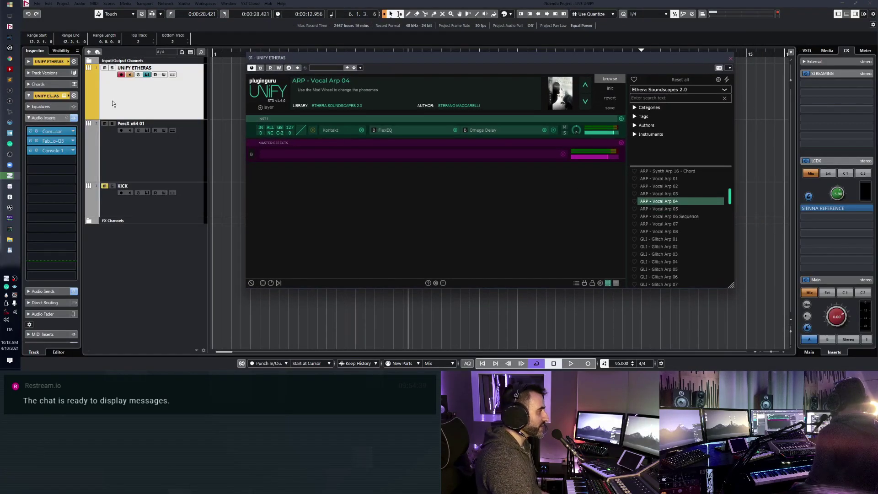
click(44, 118)
click(52, 154)
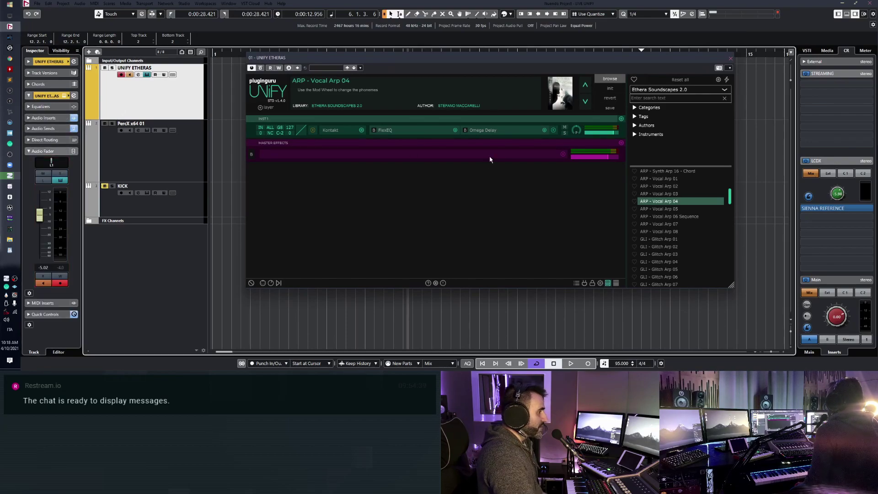
drag(501, 57, 425, 73)
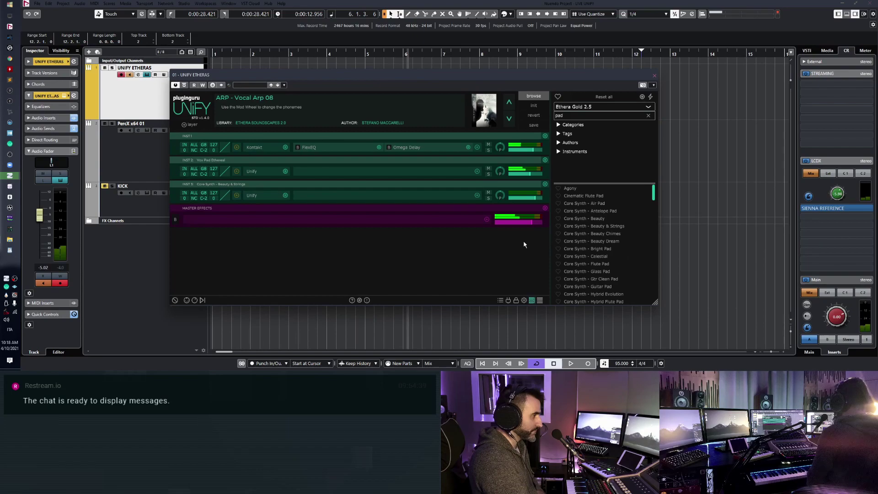
mouse_move(532, 197)
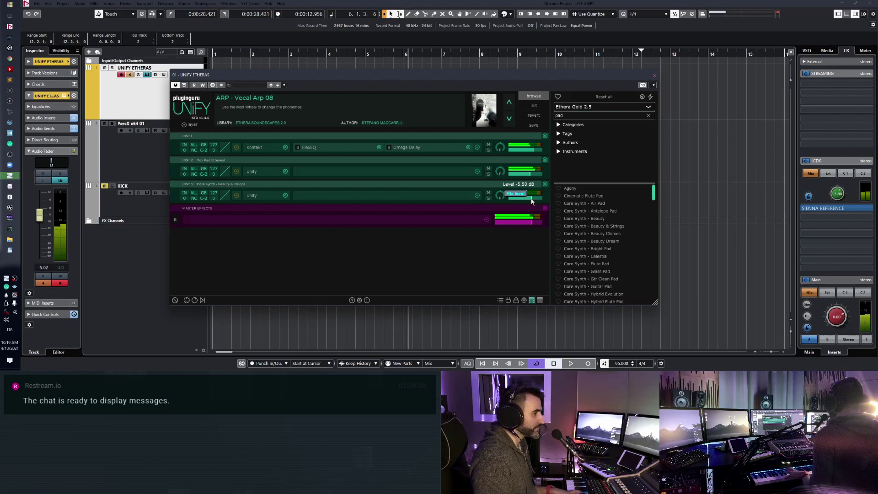
click(252, 172)
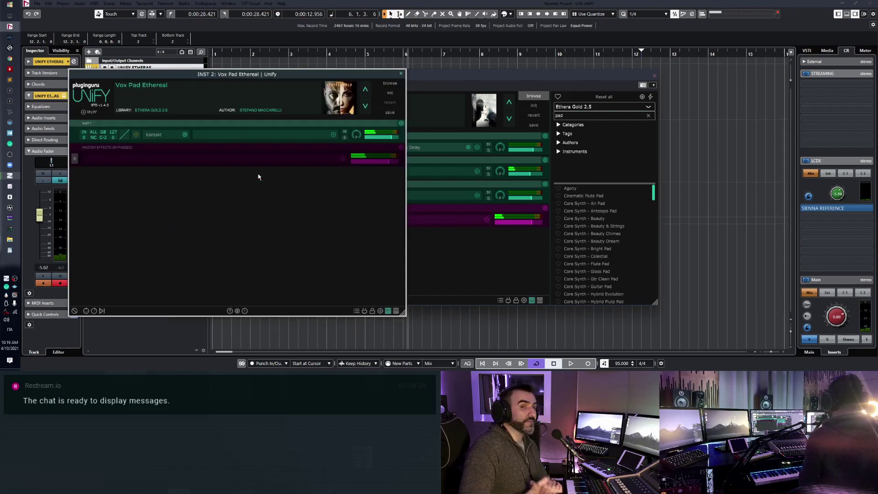